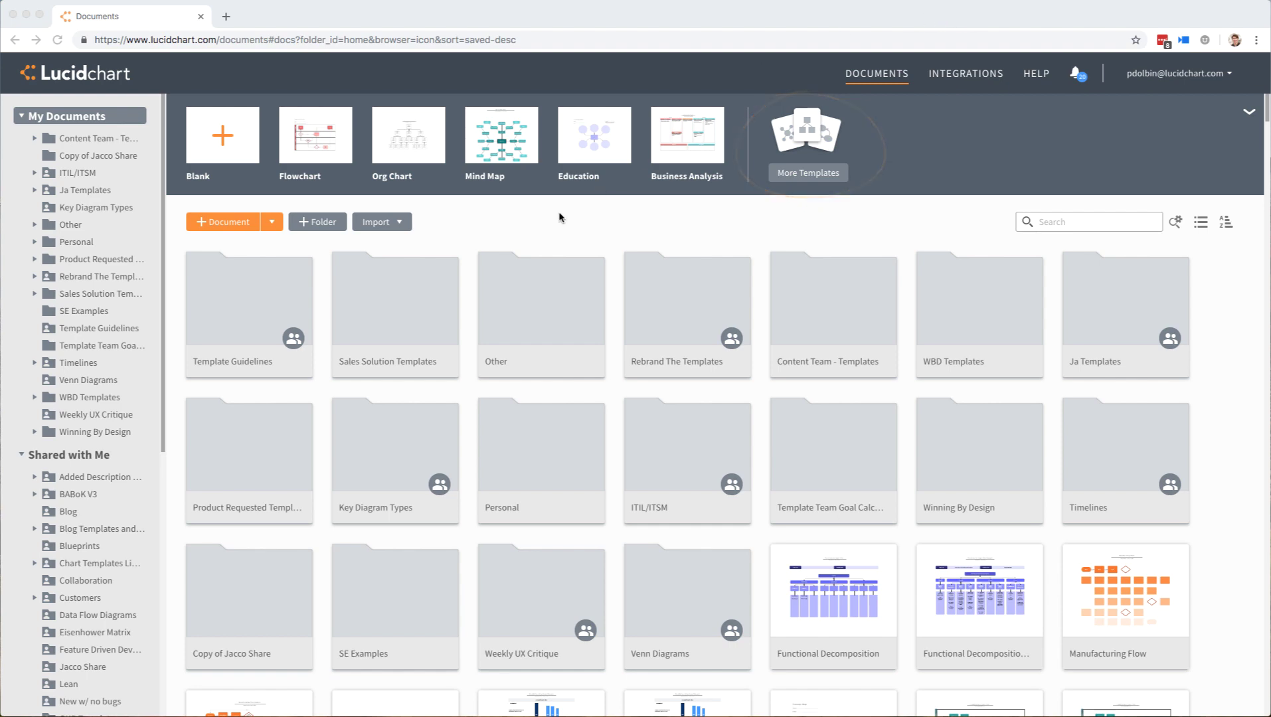
Browse the Business Analysis, Education, ERD and Flowchart template categories in the gallery
{"action": "left_click", "coordinate": [272, 222]}
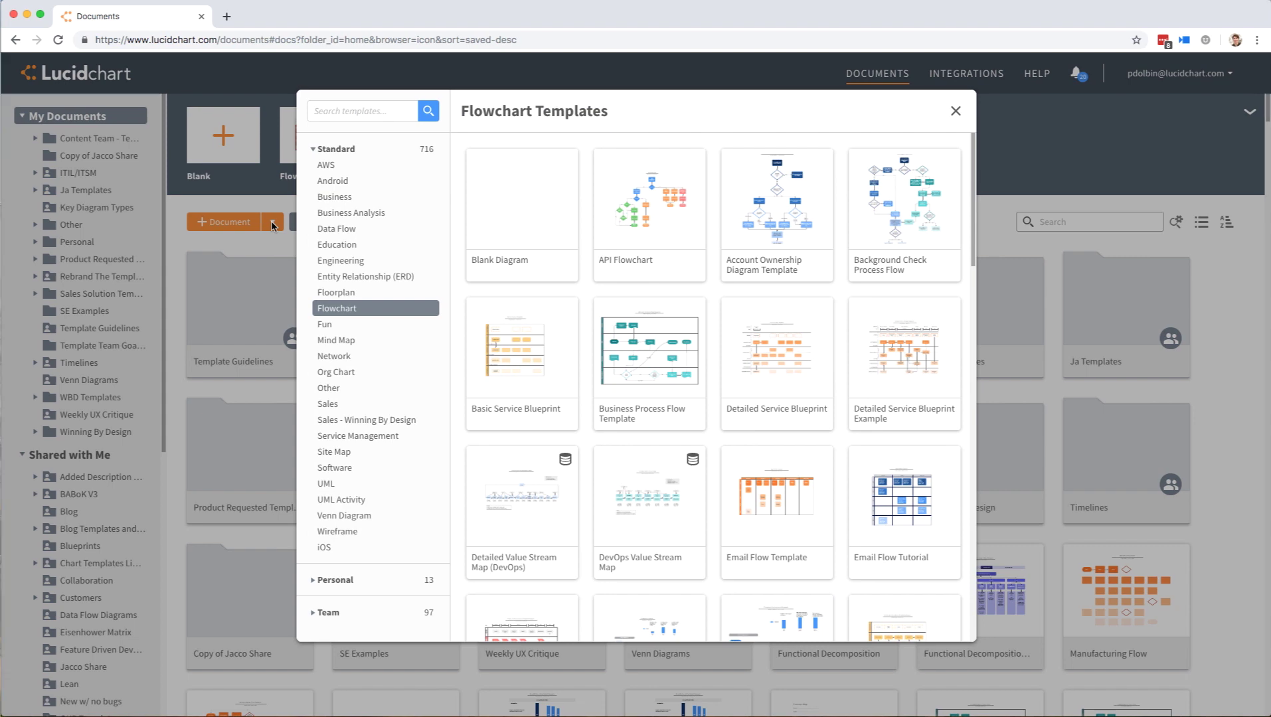
{"action": "left_click", "coordinate": [361, 213]}
{"action": "left_click", "coordinate": [360, 244]}
{"action": "left_click", "coordinate": [364, 277]}
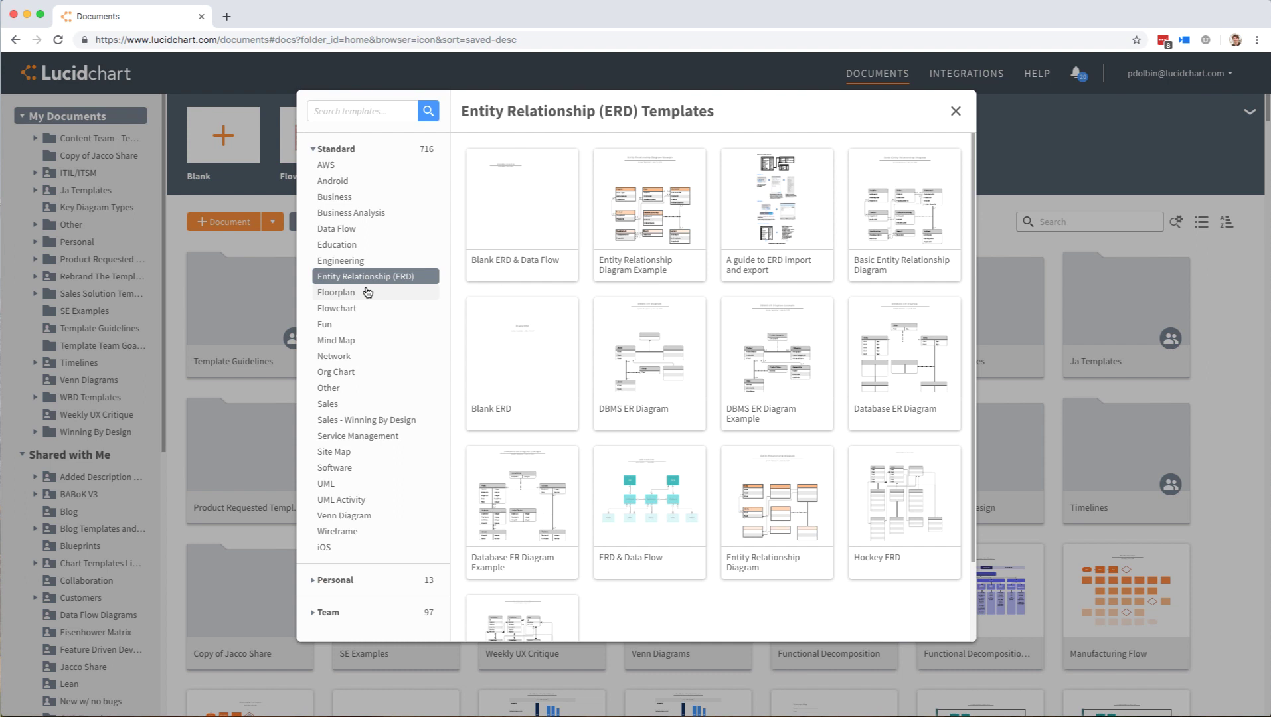
{"action": "left_click", "coordinate": [365, 308]}
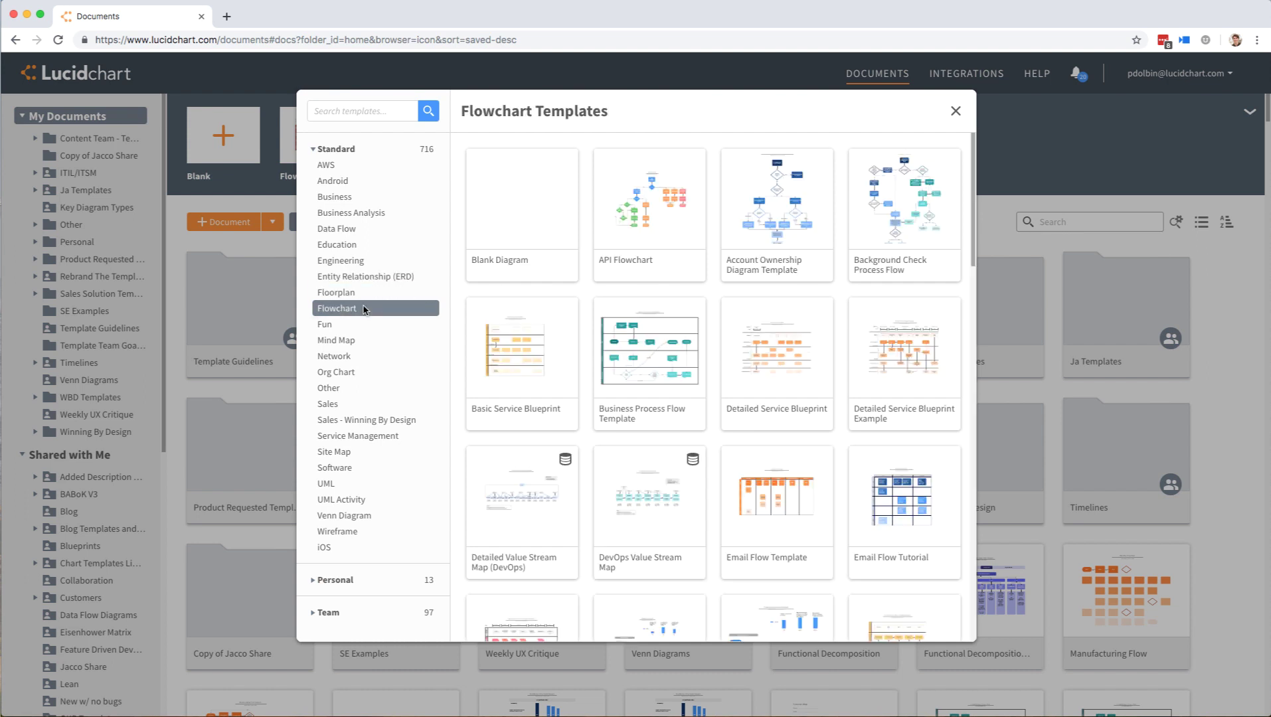
Search templates for 'fishbone', then create a document from Blank Floor Plan
{"action": "left_click", "coordinate": [351, 111]}
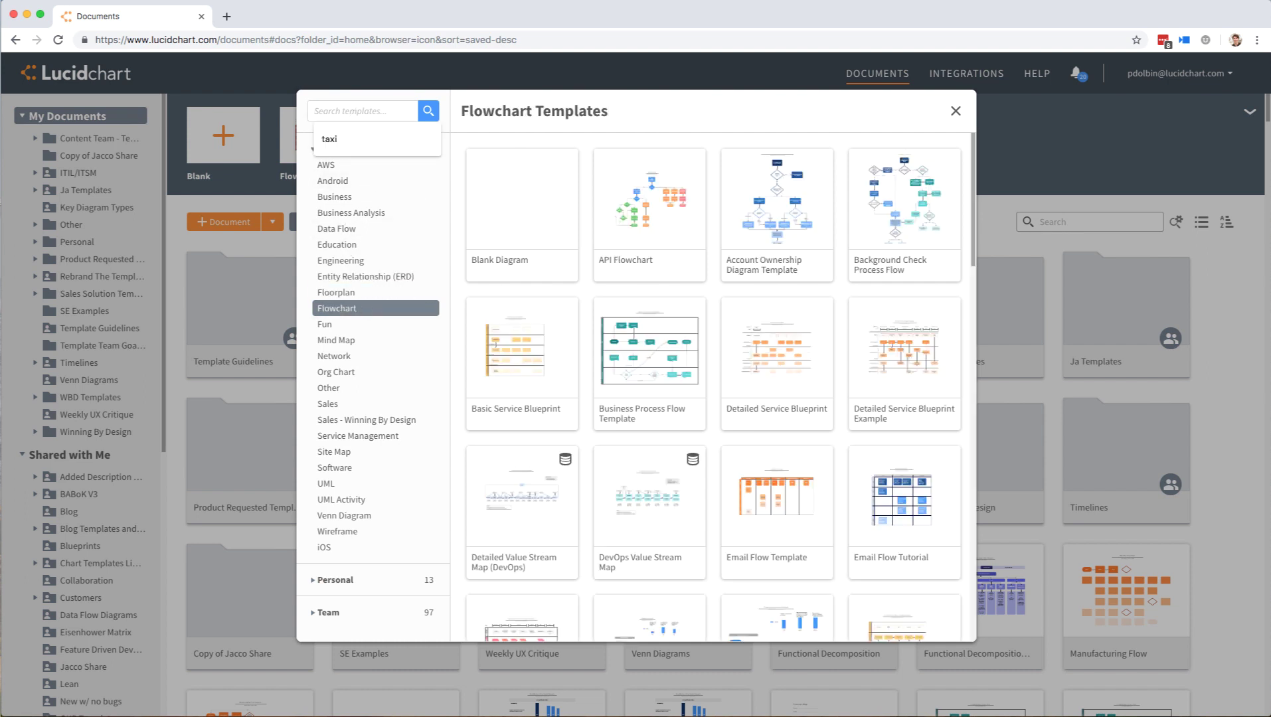
{"action": "type", "text": "fishbone"}
{"action": "key", "text": "Return"}
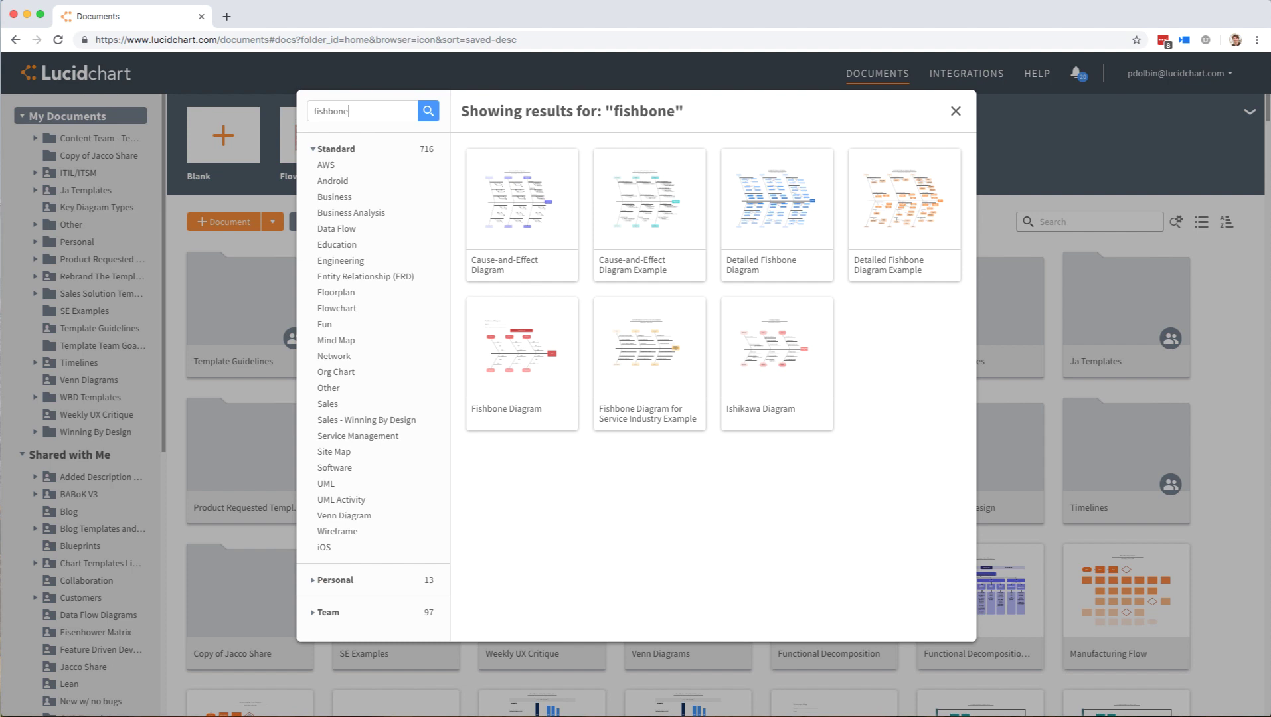
{"action": "left_click", "coordinate": [651, 218]}
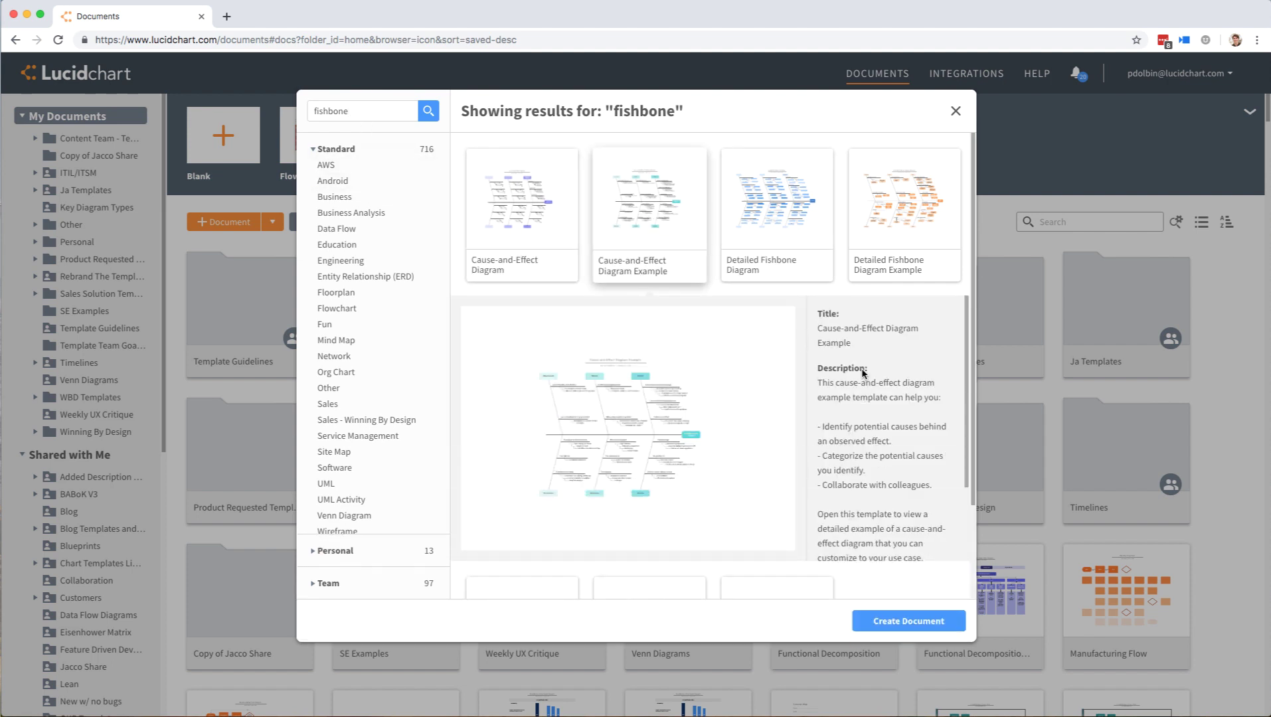
{"action": "scroll", "coordinate": [922, 367], "scroll_direction": "down", "scroll_amount": 1}
{"action": "scroll", "coordinate": [922, 367], "scroll_direction": "down", "scroll_amount": 1}
{"action": "scroll", "coordinate": [922, 367], "scroll_direction": "down", "scroll_amount": 1}
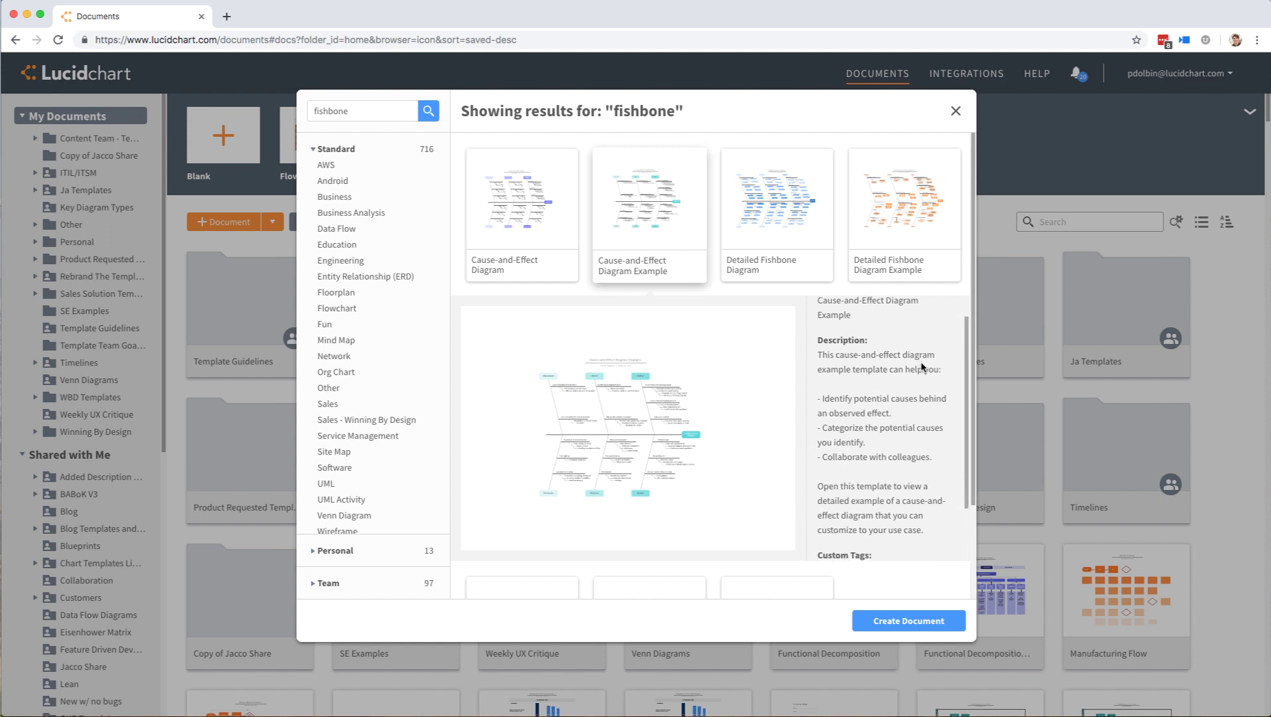
{"action": "scroll", "coordinate": [921, 368], "scroll_direction": "down", "scroll_amount": 1}
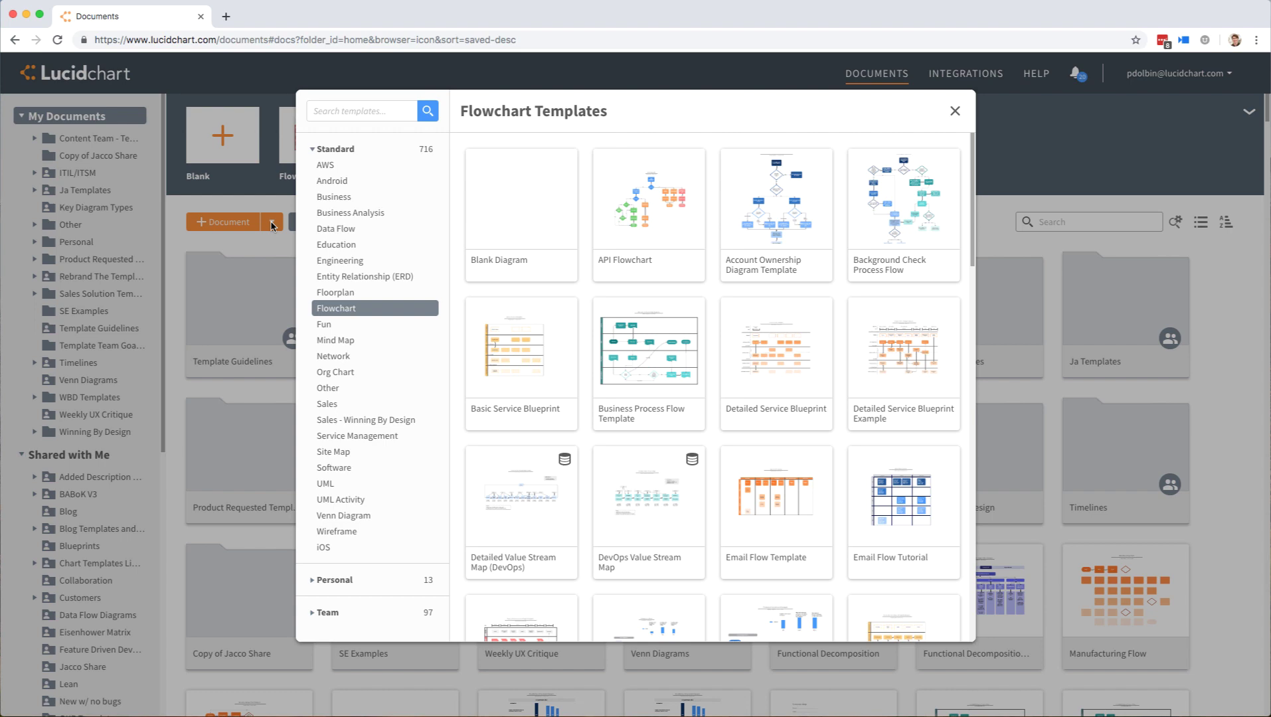
{"action": "left_click", "coordinate": [353, 294]}
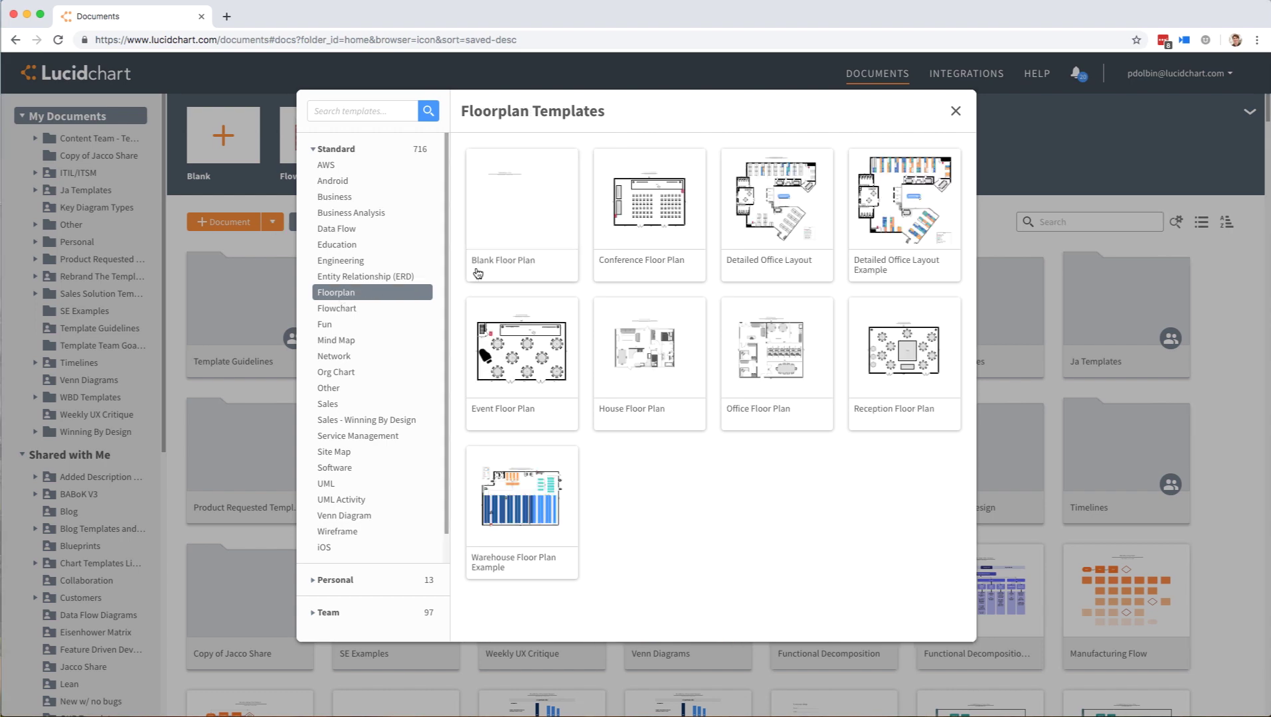
{"action": "left_click", "coordinate": [515, 226]}
{"action": "scroll", "coordinate": [121, 369], "scroll_direction": "down", "scroll_amount": 3}
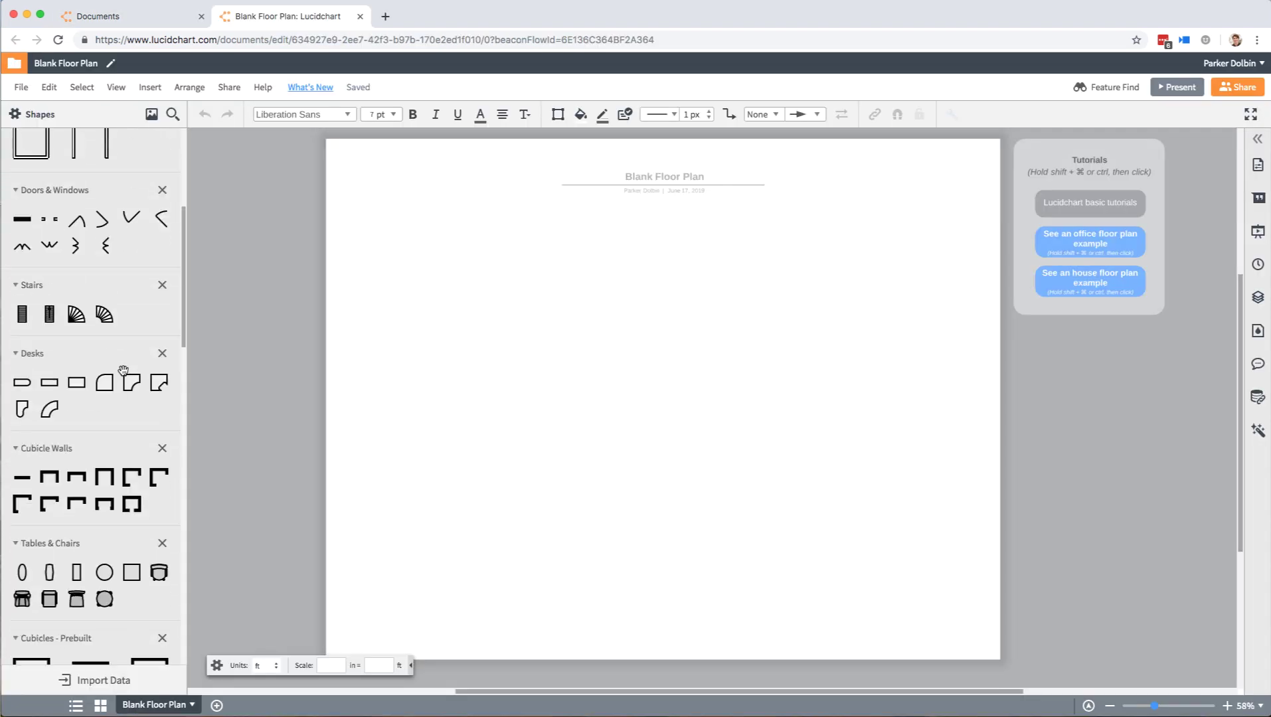
{"action": "scroll", "coordinate": [120, 368], "scroll_direction": "down", "scroll_amount": 2}
{"action": "scroll", "coordinate": [121, 369], "scroll_direction": "down", "scroll_amount": 3}
{"action": "scroll", "coordinate": [121, 369], "scroll_direction": "down", "scroll_amount": 2}
{"action": "scroll", "coordinate": [121, 372], "scroll_direction": "up", "scroll_amount": 5}
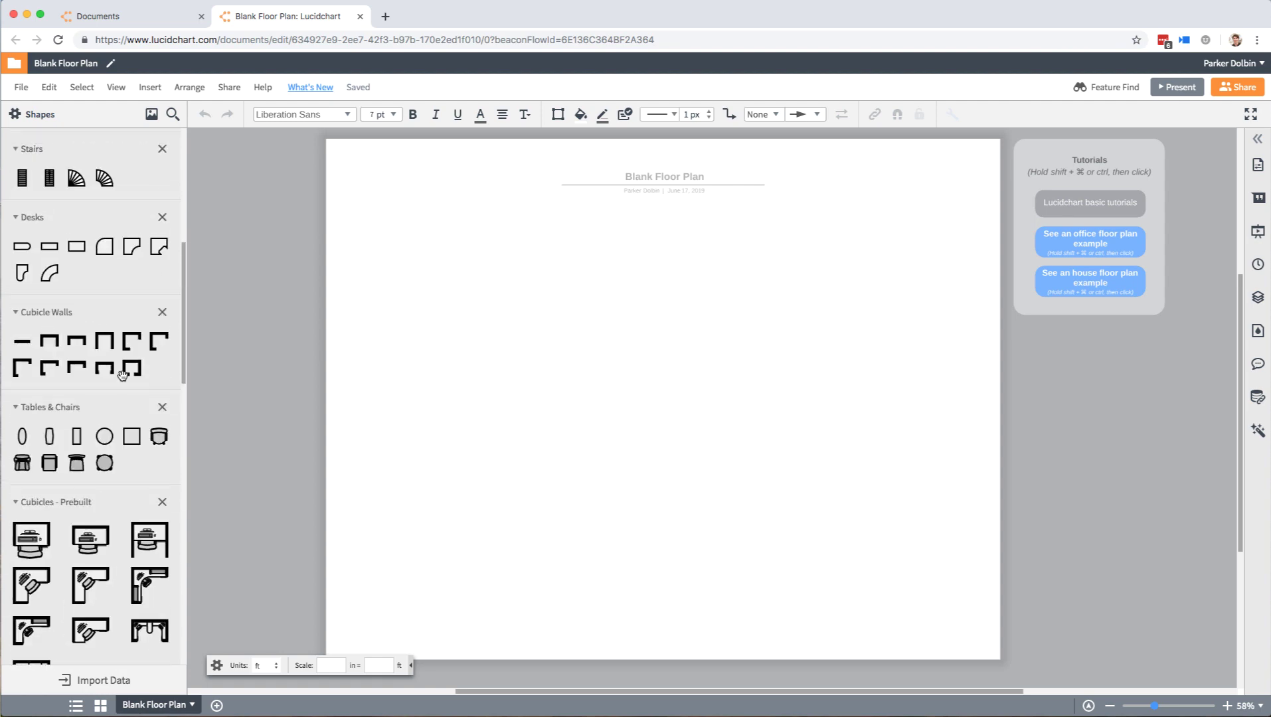
{"action": "scroll", "coordinate": [123, 378], "scroll_direction": "up", "scroll_amount": 2}
{"action": "scroll", "coordinate": [123, 380], "scroll_direction": "up", "scroll_amount": 3}
{"action": "scroll", "coordinate": [123, 380], "scroll_direction": "up", "scroll_amount": 2}
Create documents from the Functional Decomposition and Functional Decomposition Example templates
{"action": "left_click", "coordinate": [143, 20]}
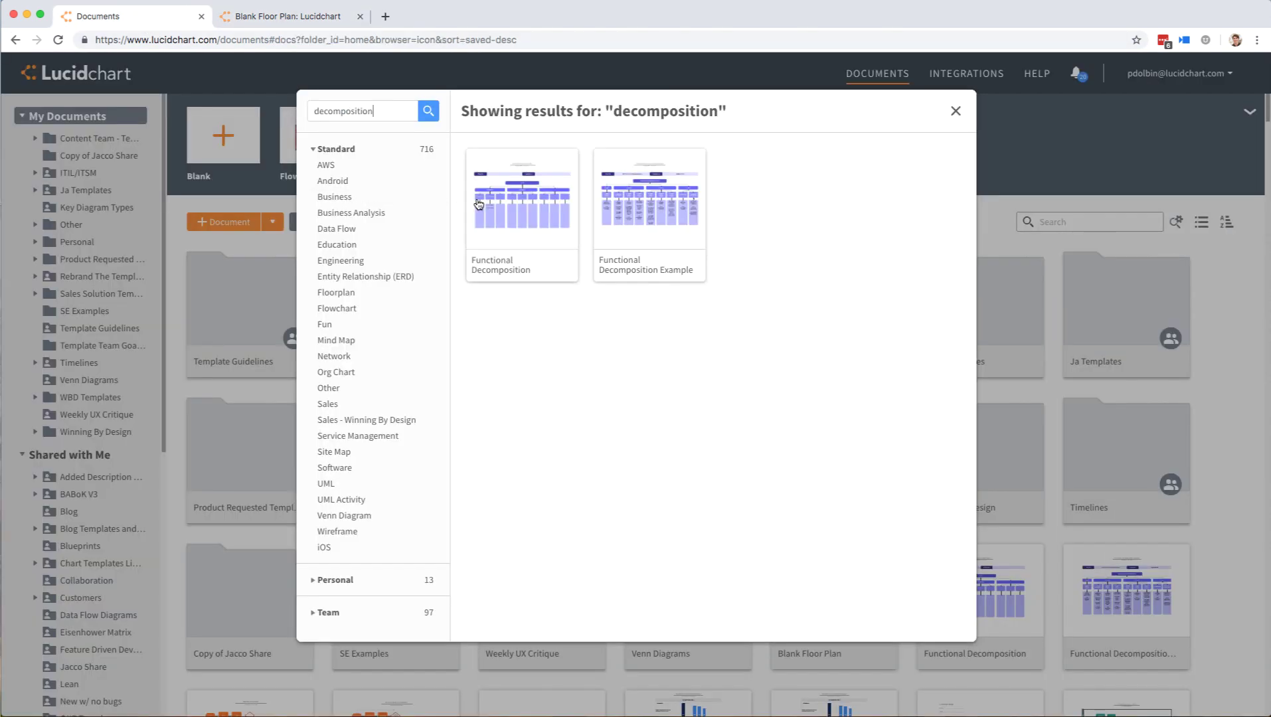
{"action": "left_click", "coordinate": [505, 202]}
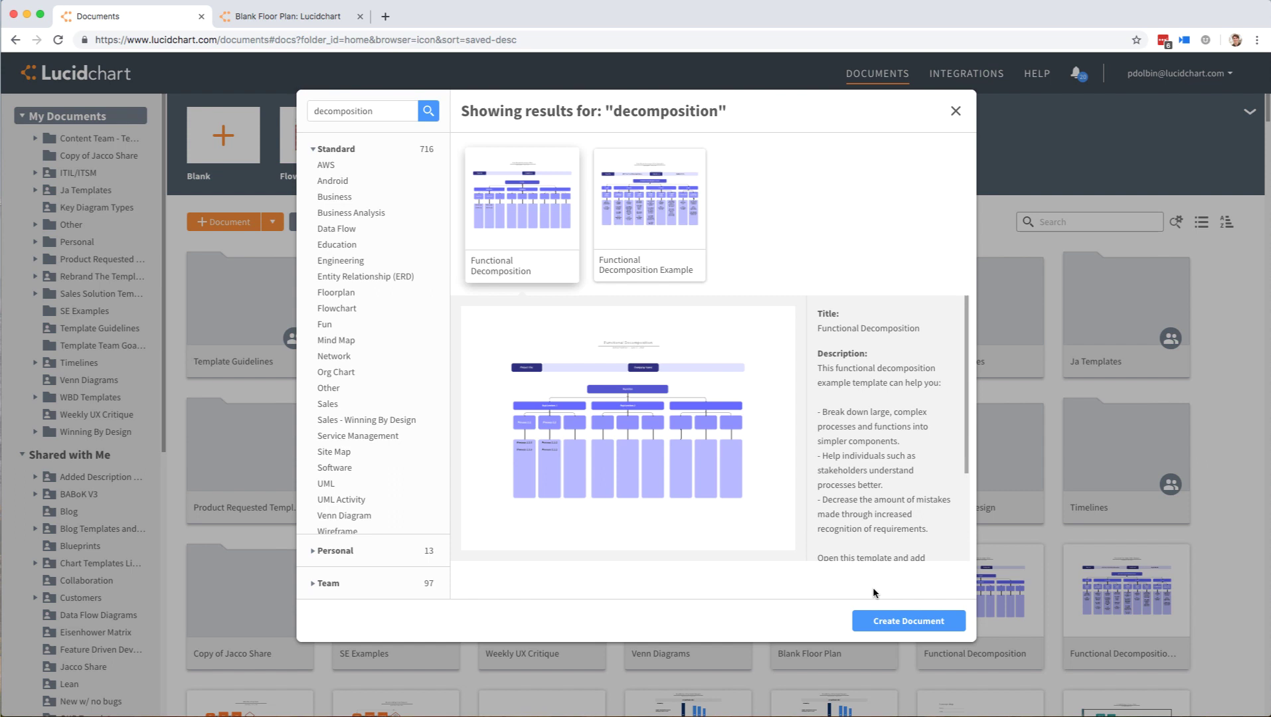
{"action": "left_click", "coordinate": [889, 616]}
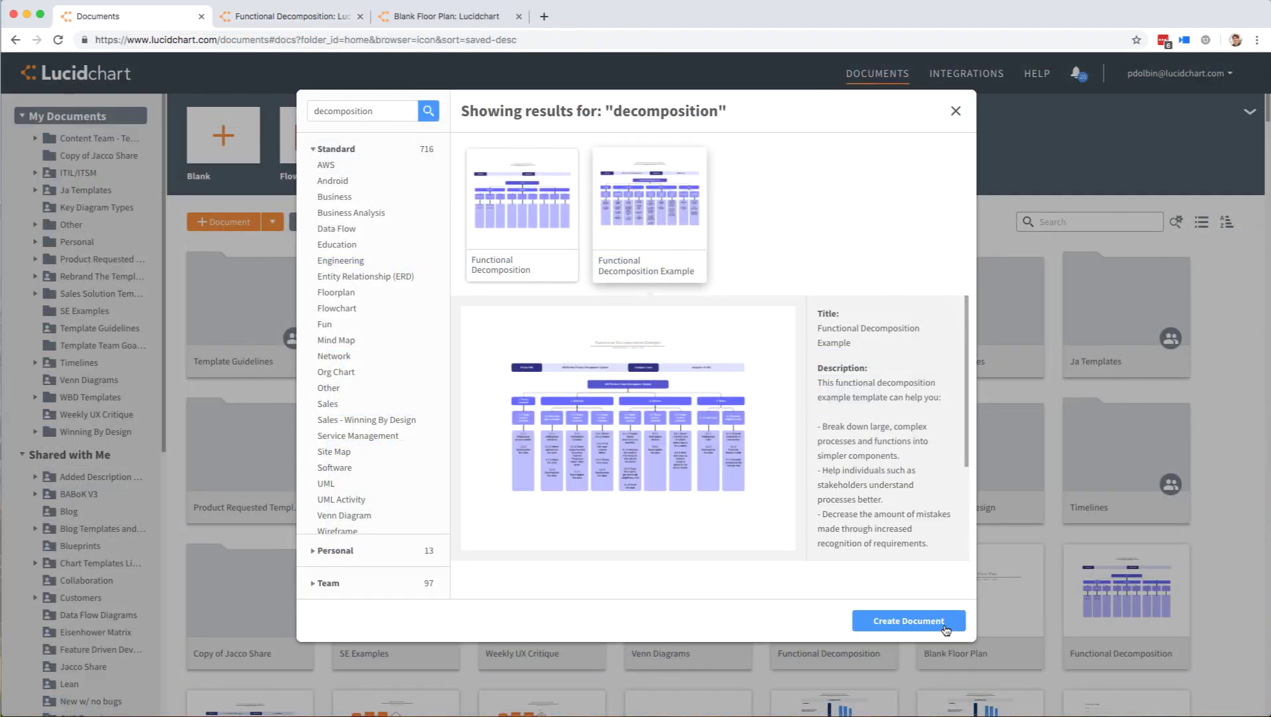
{"action": "left_click", "coordinate": [920, 628]}
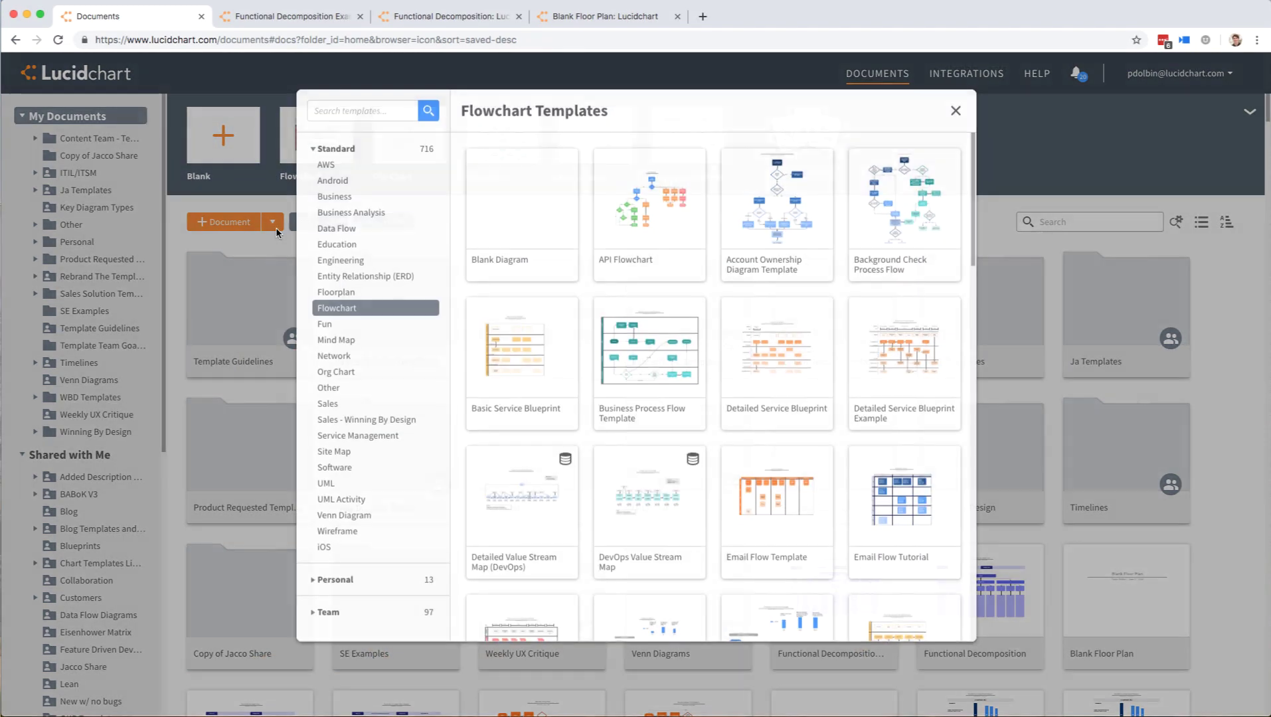
Search the templates for 'monthly recruiting report' to reach its Example template
{"action": "left_click", "coordinate": [345, 110]}
{"action": "type", "text": "monthly recruiting report"}
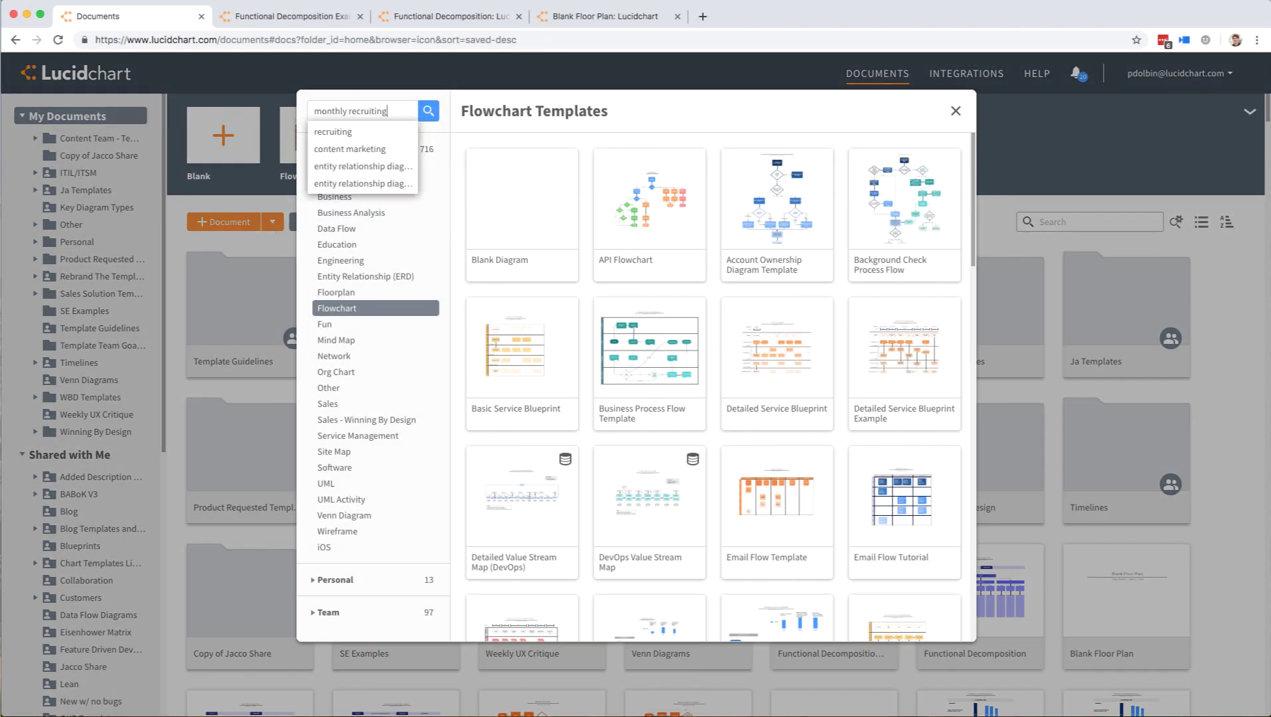
{"action": "key", "text": "Return"}
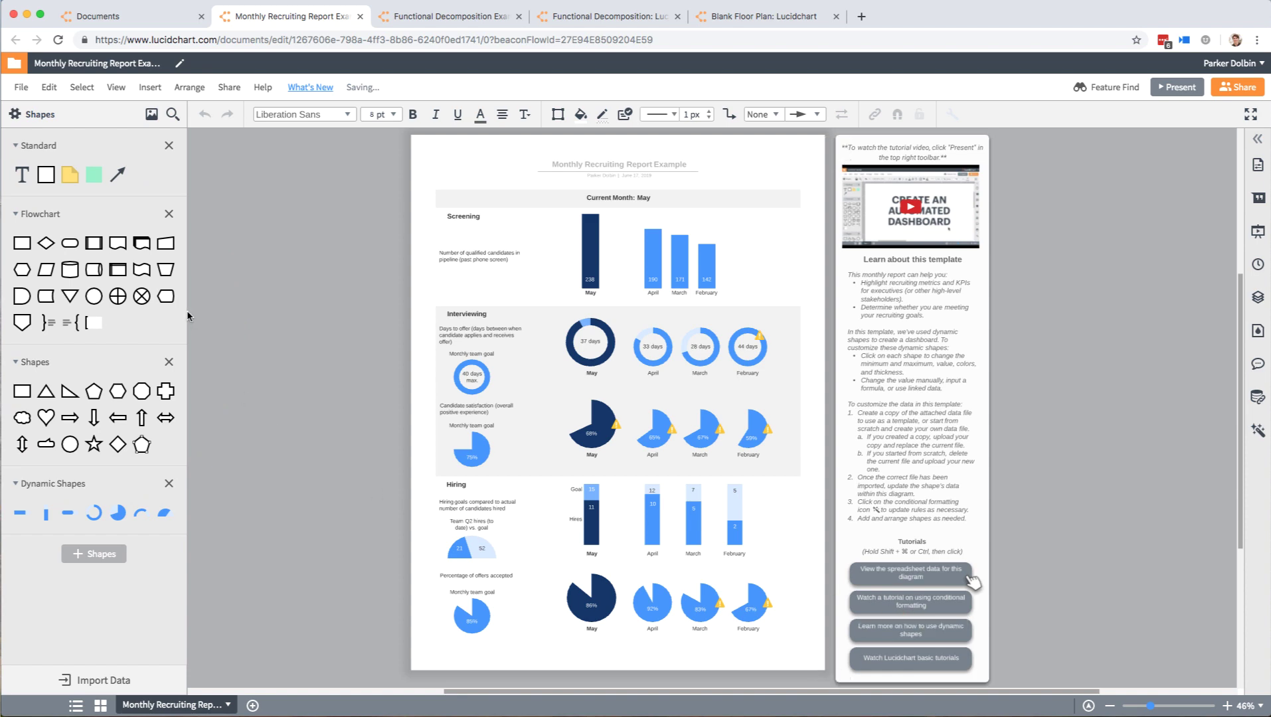
Enable the Mind Mapping library under Standard Libraries in Shape Manager
{"action": "left_click", "coordinate": [37, 116]}
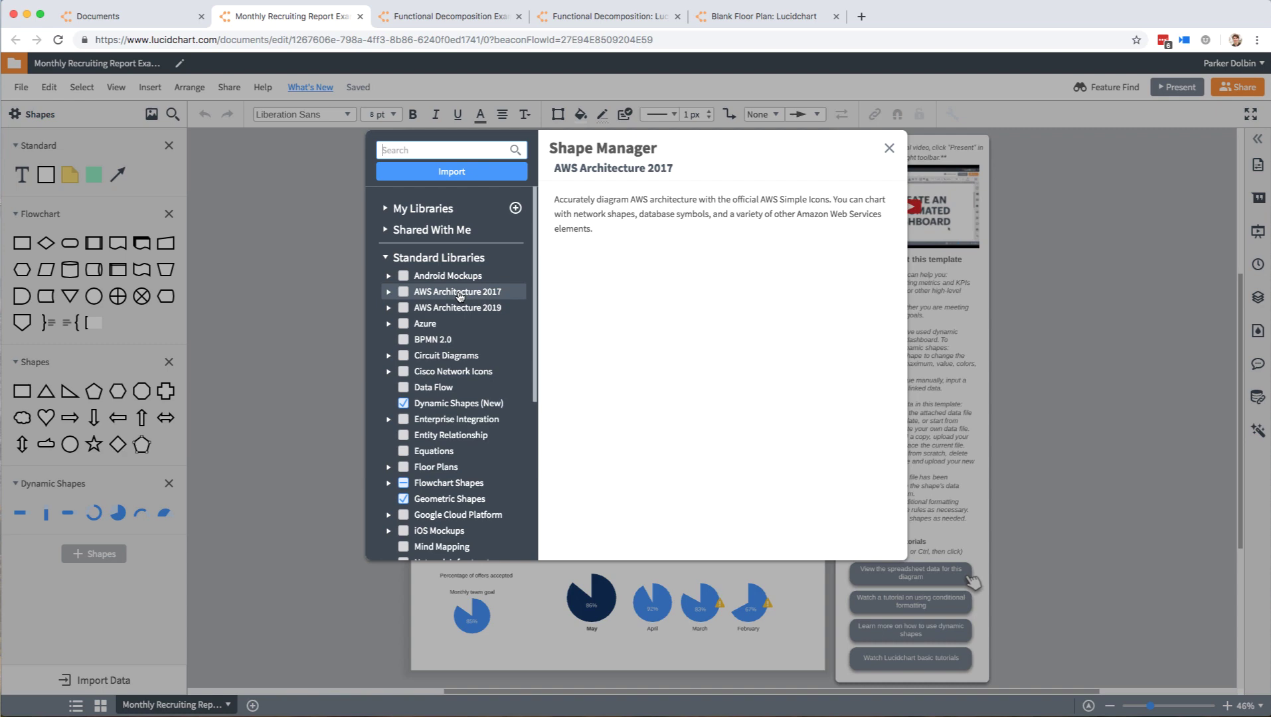
{"action": "scroll", "coordinate": [466, 315], "scroll_direction": "down", "scroll_amount": 1}
{"action": "scroll", "coordinate": [463, 320], "scroll_direction": "down", "scroll_amount": 1}
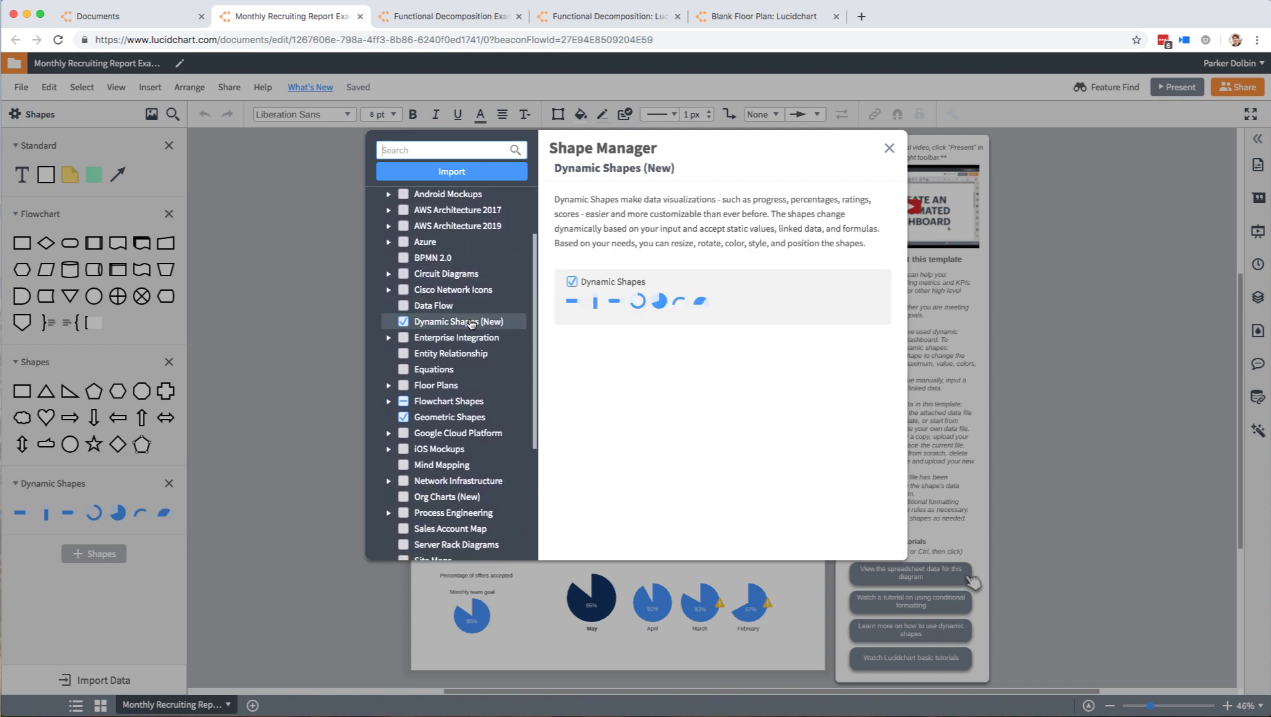
{"action": "left_click", "coordinate": [405, 451]}
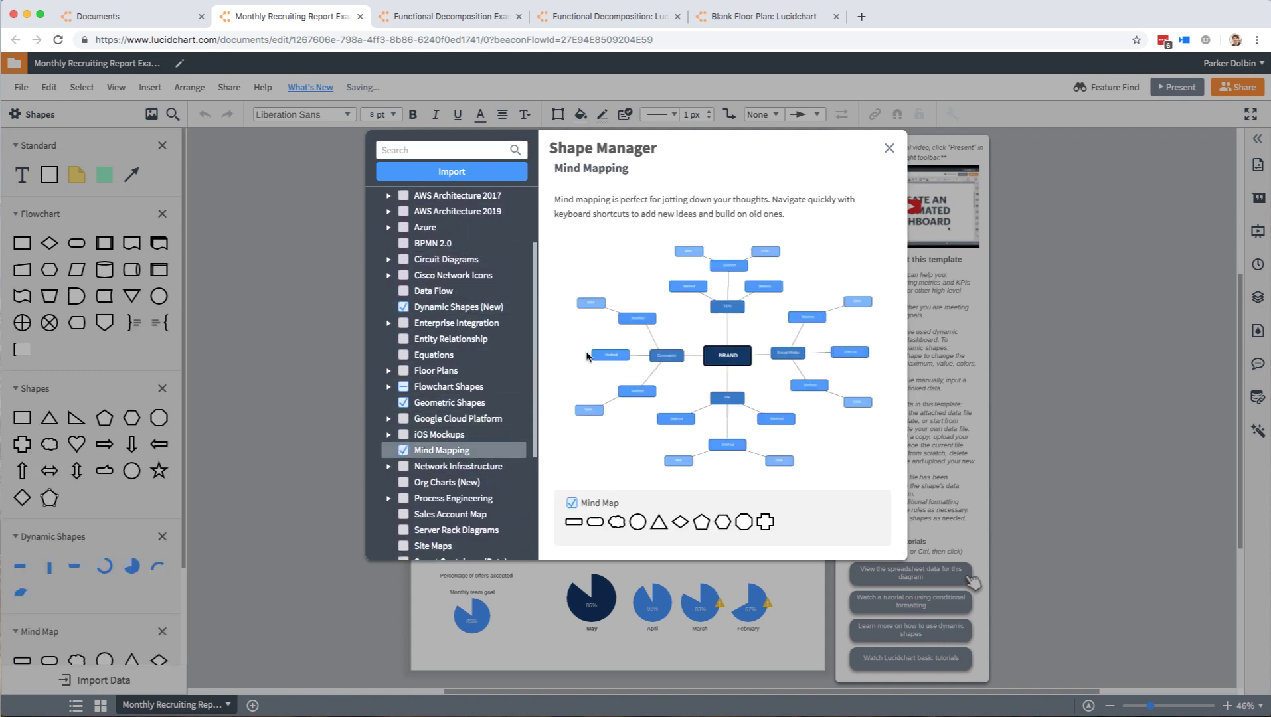
{"action": "left_click", "coordinate": [889, 148]}
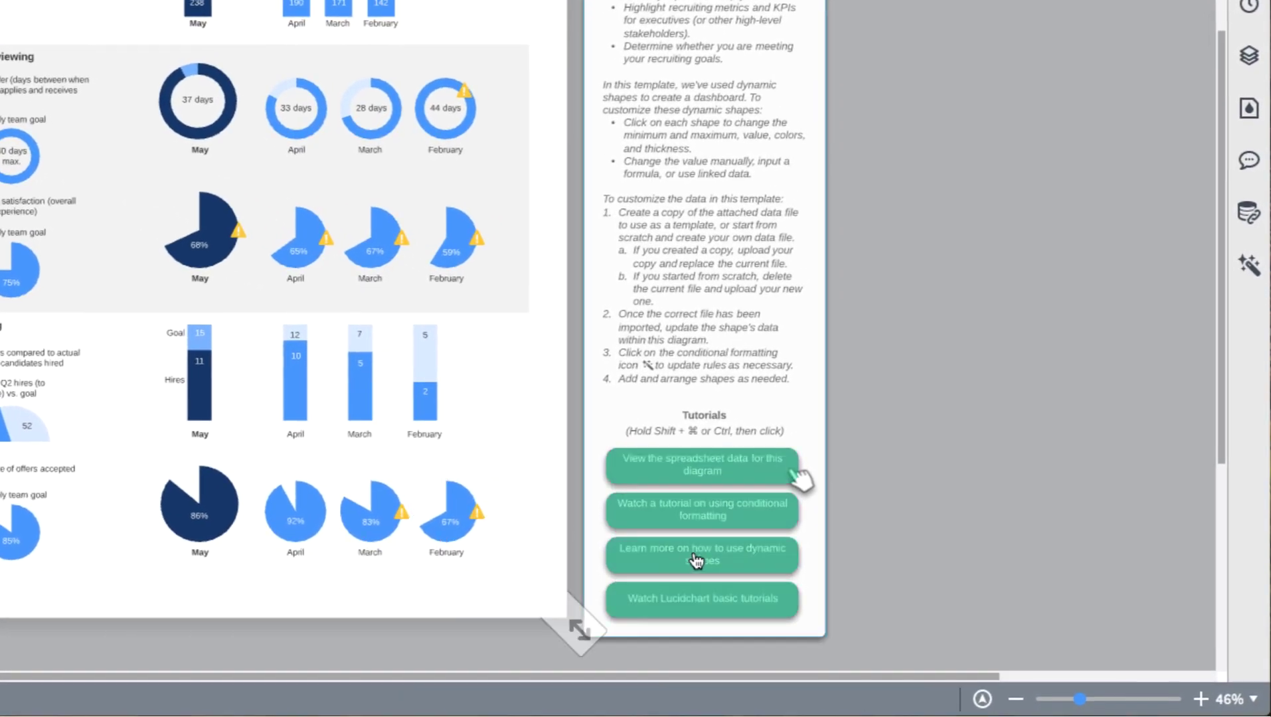
Open the dynamic shapes help article, expand its FAQs, and return to the report canvas
{"action": "left_click", "coordinate": [647, 545], "text": "shift+super"}
{"action": "scroll", "coordinate": [900, 595], "scroll_direction": "down", "scroll_amount": 3}
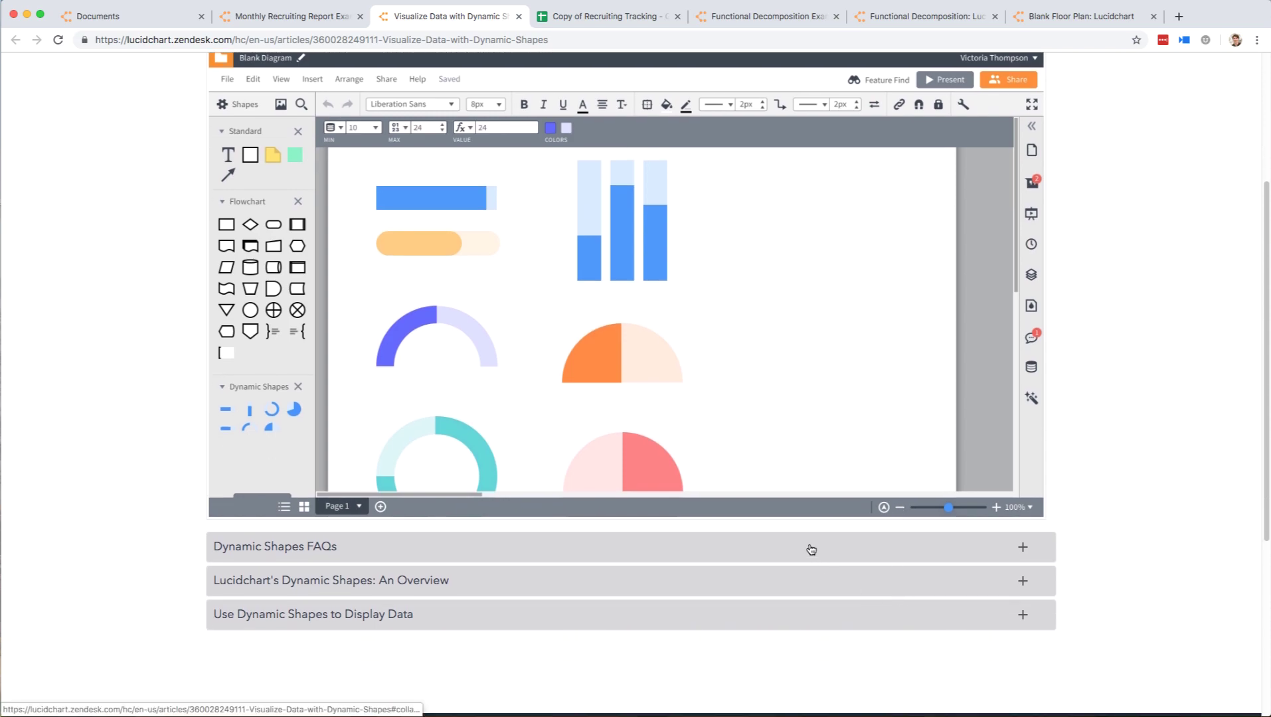
{"action": "left_click", "coordinate": [808, 549]}
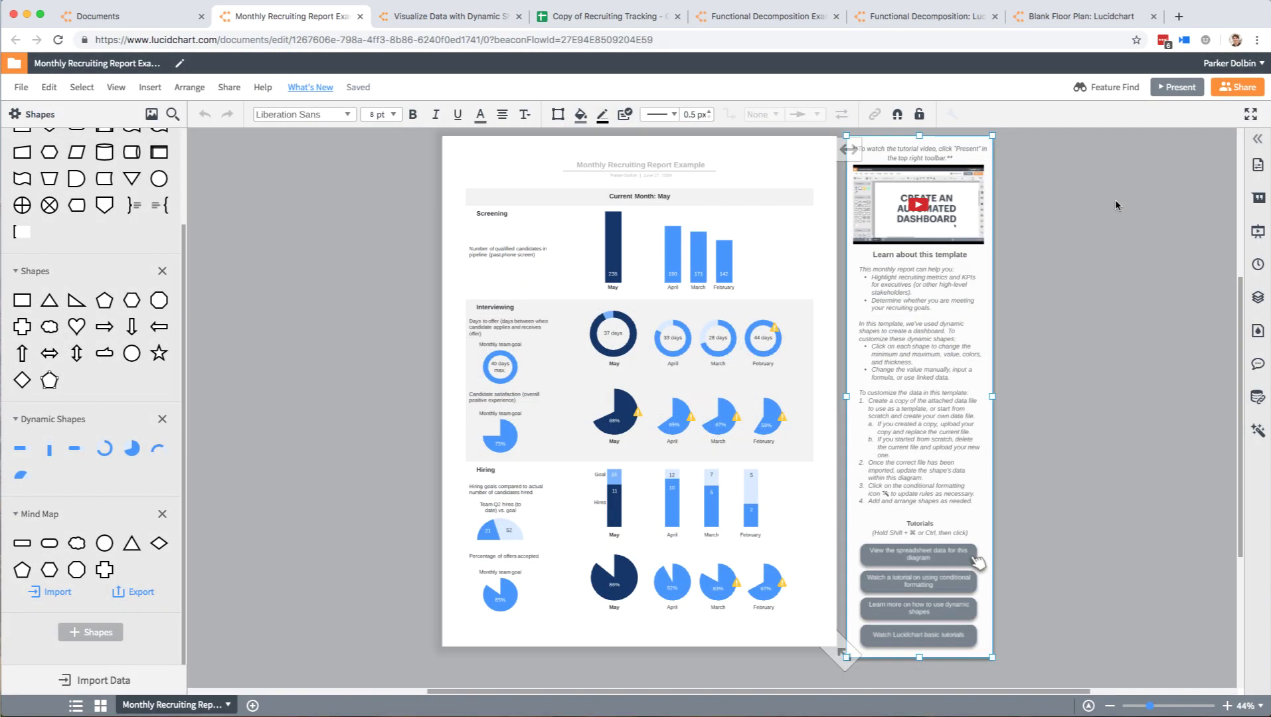
{"action": "left_click", "coordinate": [1116, 205]}
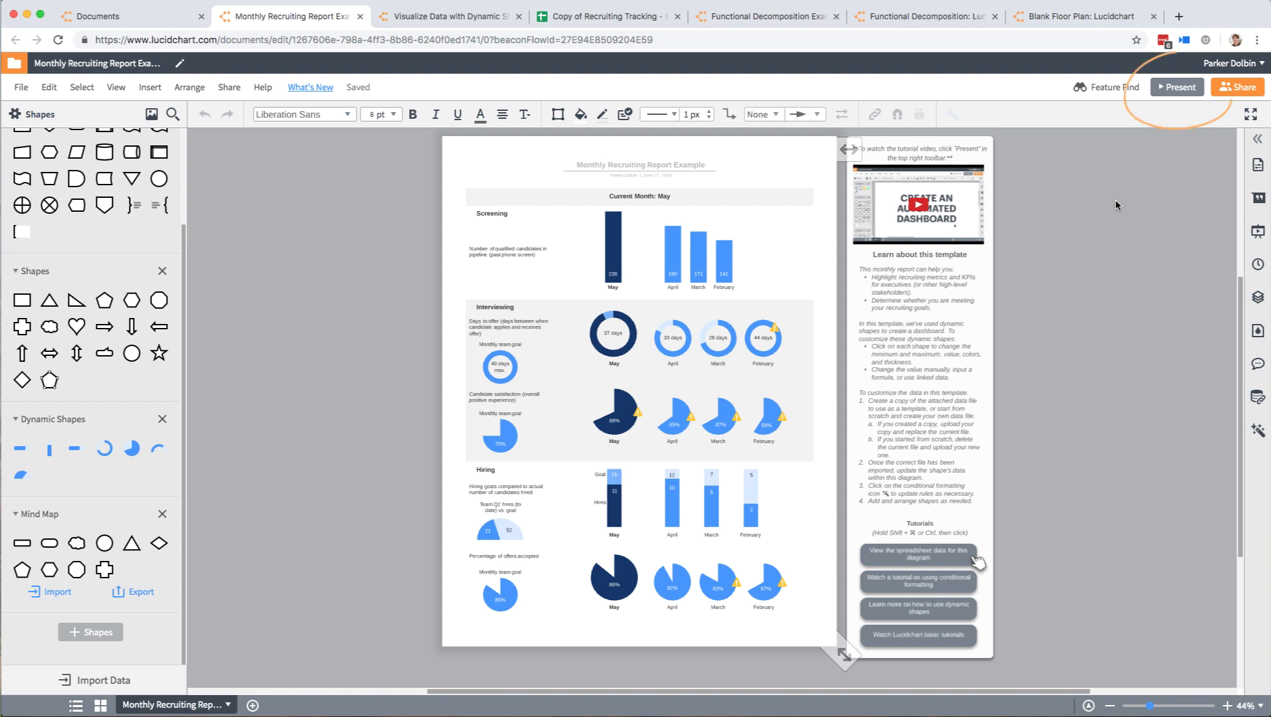
{"action": "left_click", "coordinate": [1177, 86]}
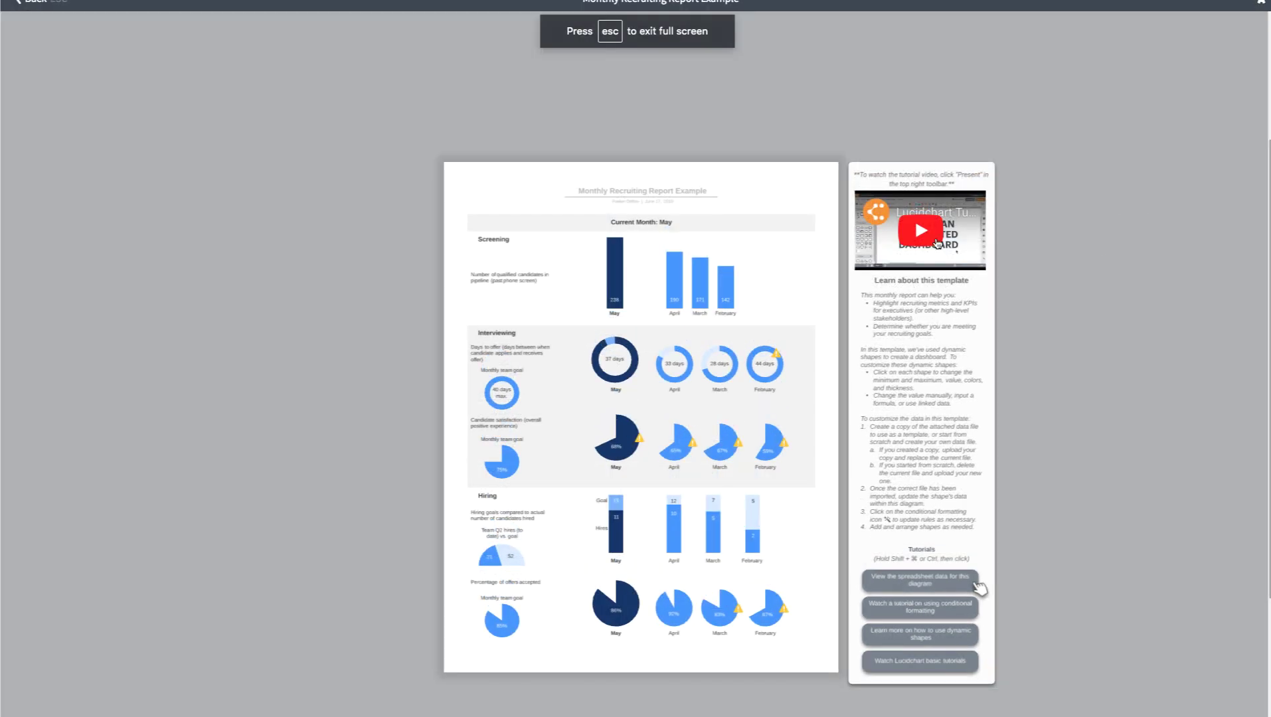
{"action": "left_click", "coordinate": [925, 232]}
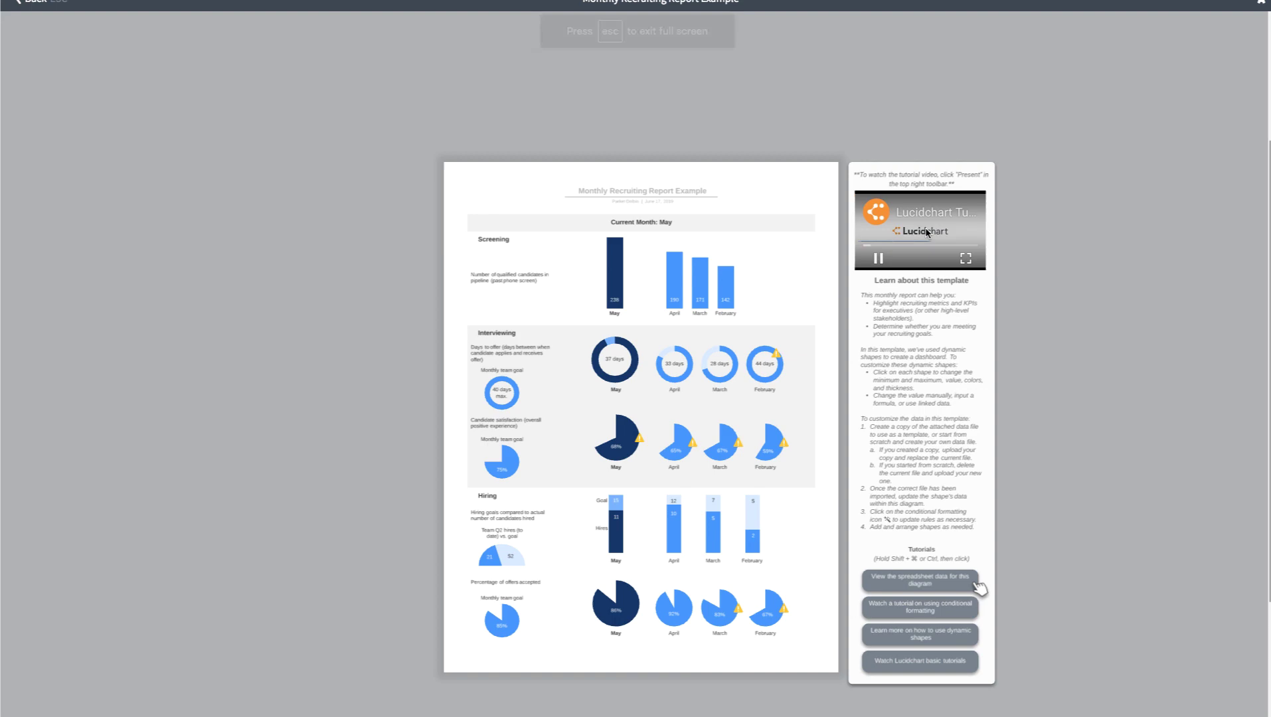
{"action": "key", "text": "Escape"}
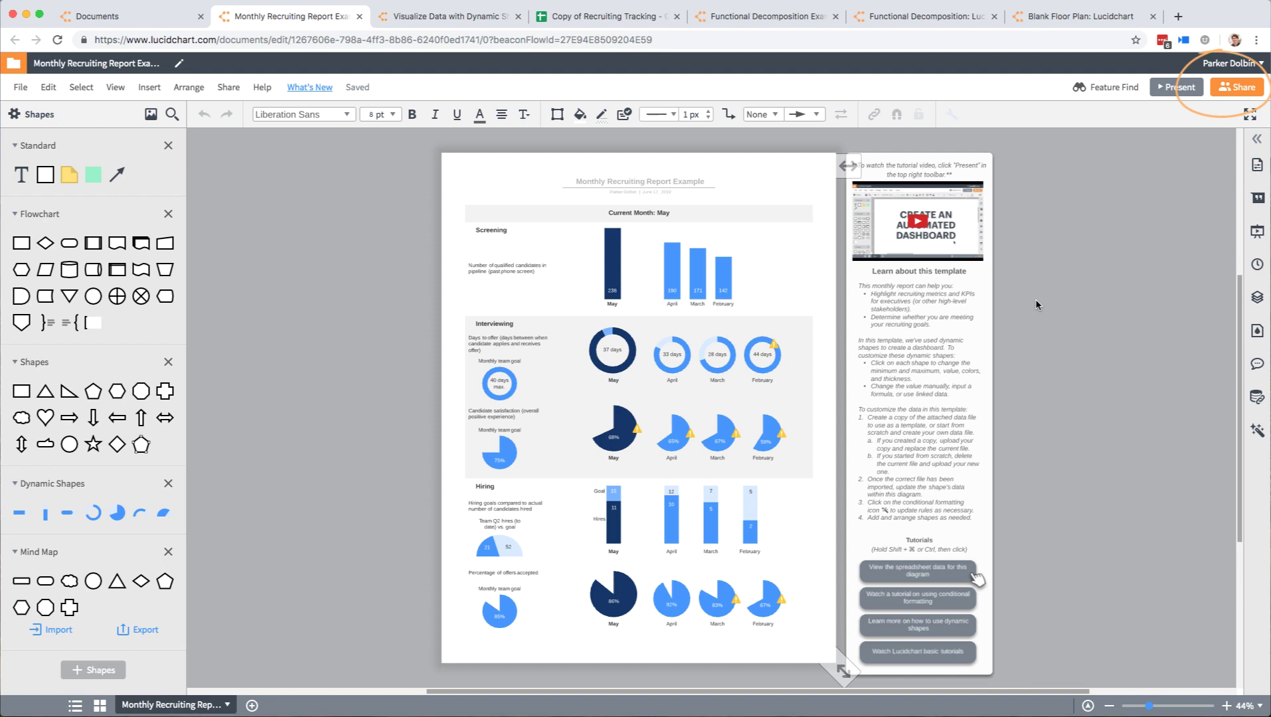
Add the suggested collaborator as a recipient, set their access, and send the invitation
{"action": "left_click", "coordinate": [1232, 88]}
{"action": "left_click", "coordinate": [774, 352]}
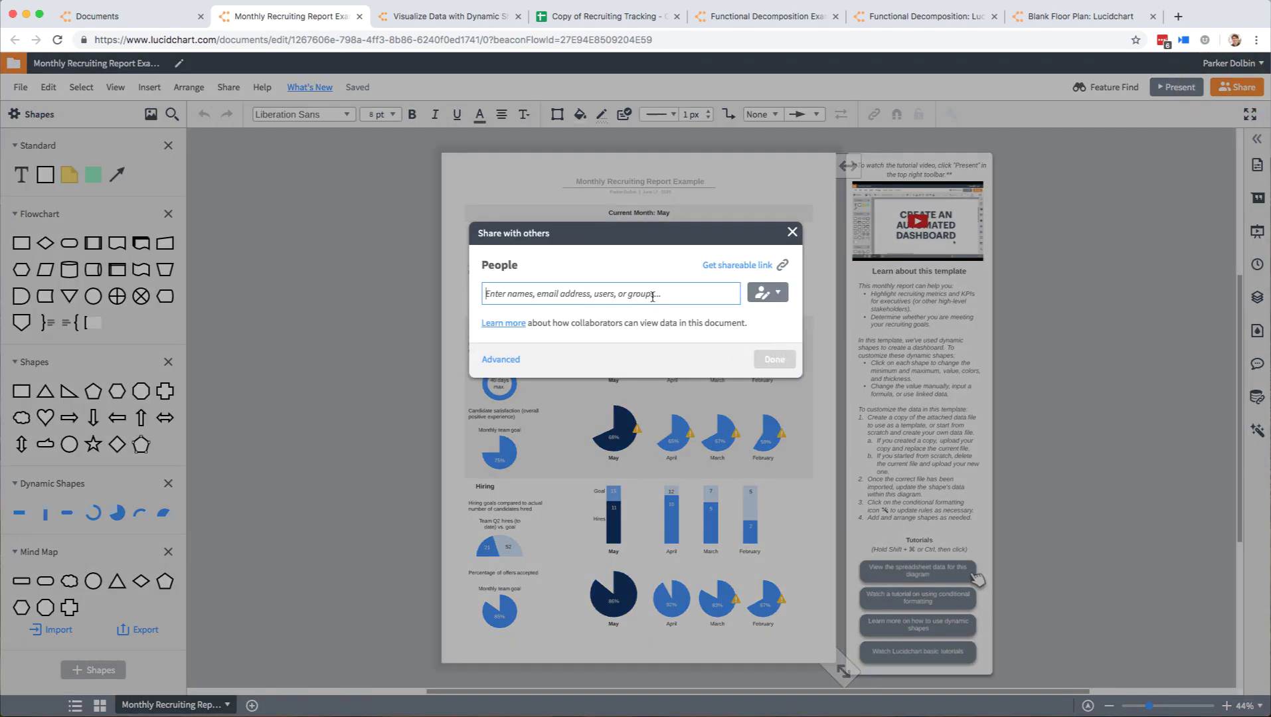
{"action": "type", "text": "james webb"}
{"action": "left_click", "coordinate": [718, 315]}
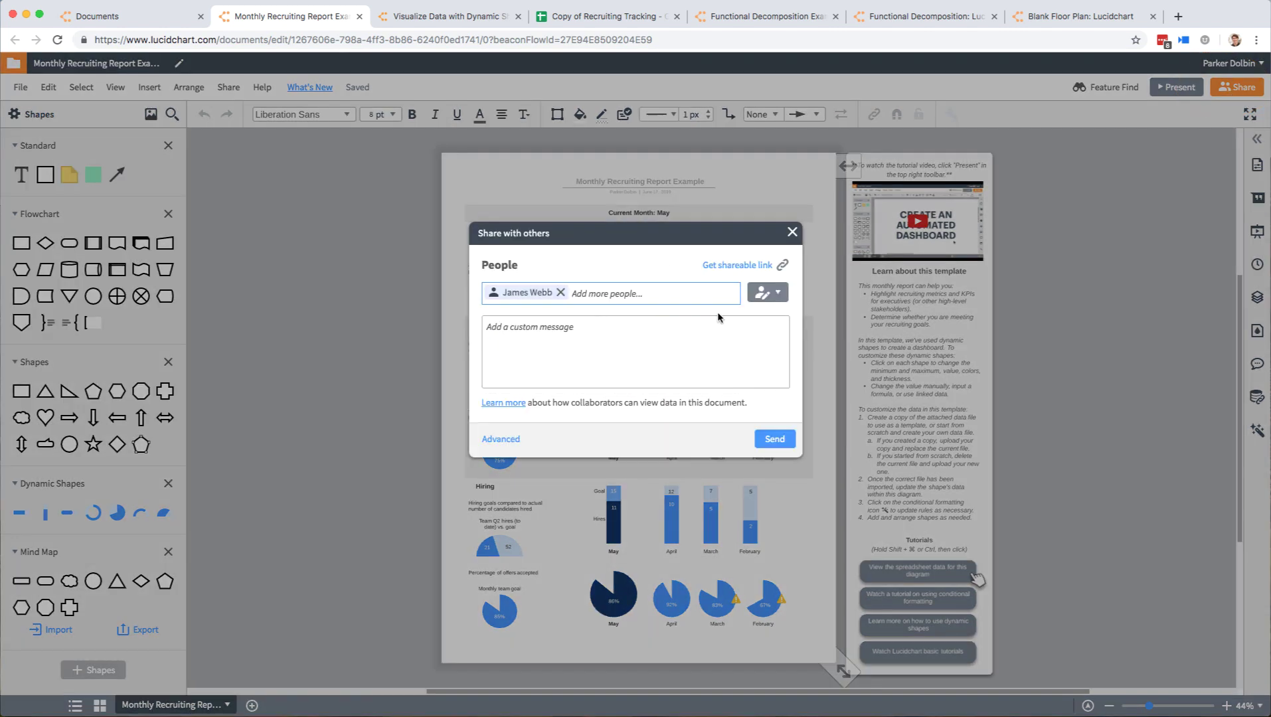
{"action": "left_click", "coordinate": [766, 292]}
{"action": "left_click", "coordinate": [794, 328]}
{"action": "left_click", "coordinate": [774, 438]}
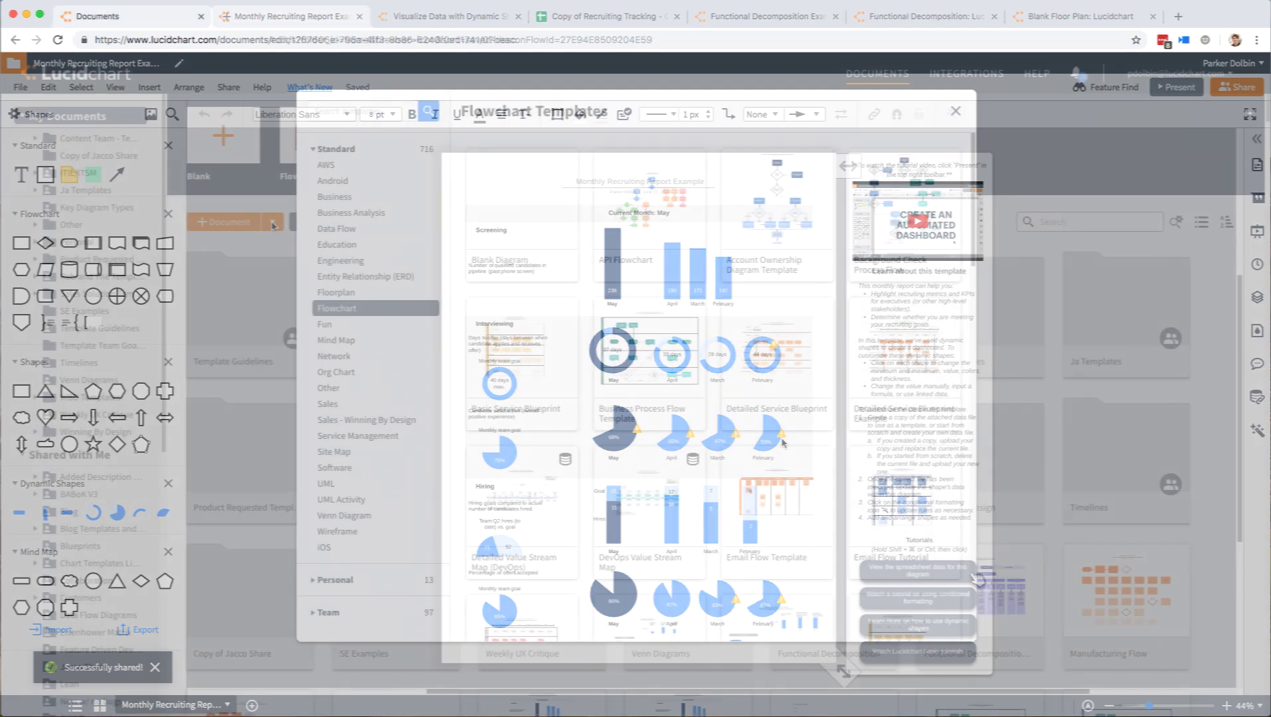